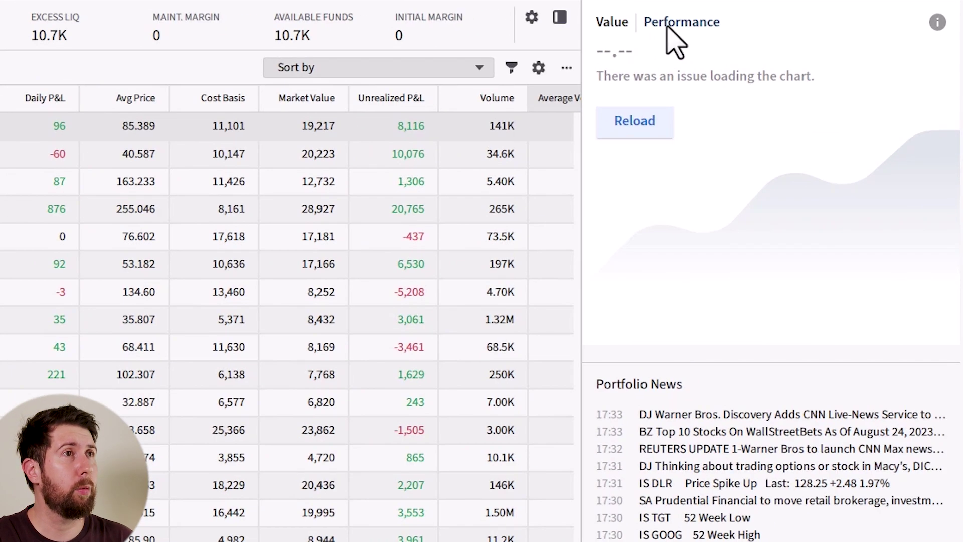
Step: Retry loading the portfolio value chart
click(654, 132)
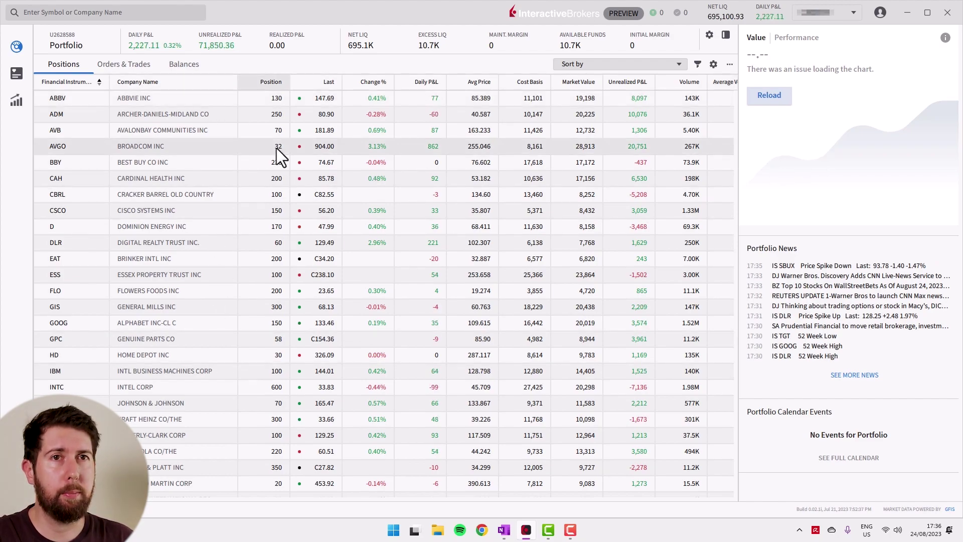
scroll(242, 251, down, 6)
scroll(307, 334, up, 6)
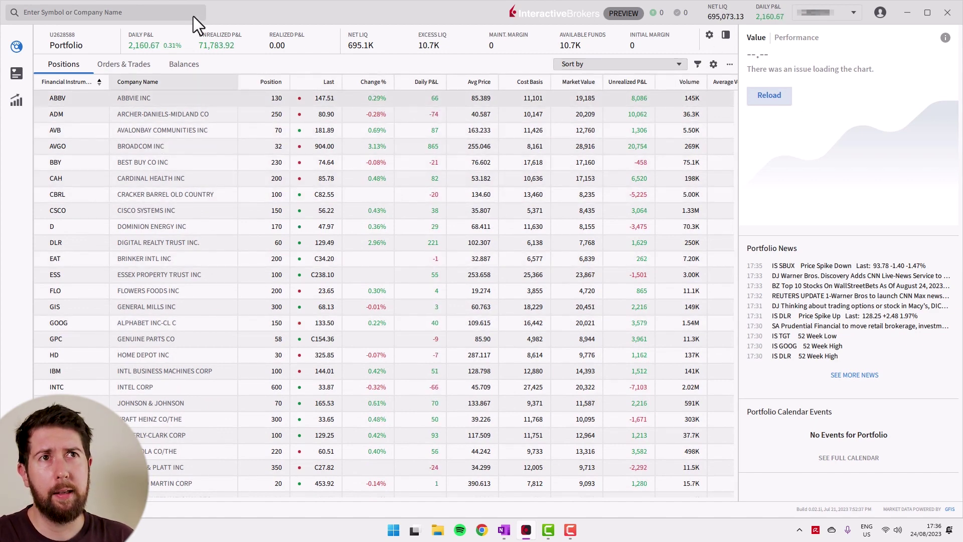
Step: Search AAPL, open the AAPL NASDAQ page, and show its 5y chart
click(155, 12)
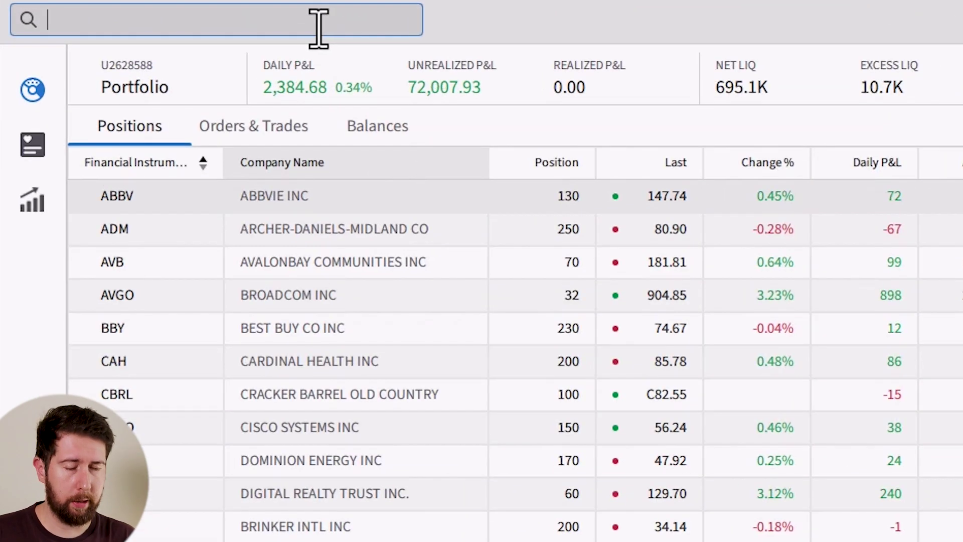
text(AAPL)
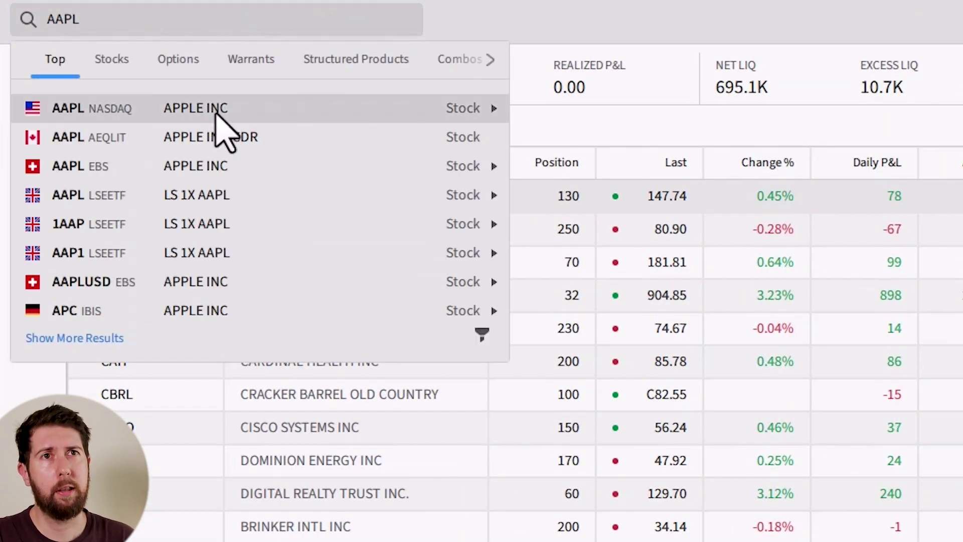
click(214, 111)
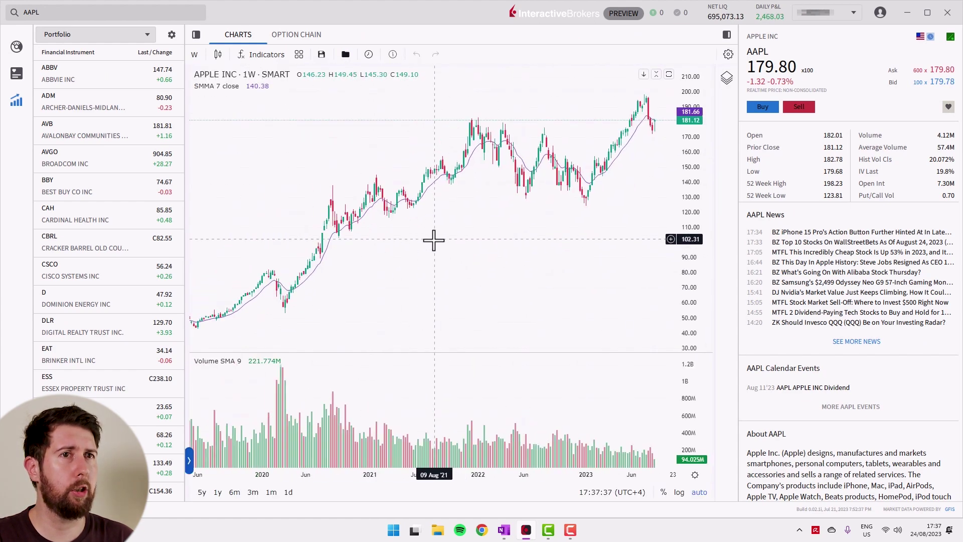
click(203, 491)
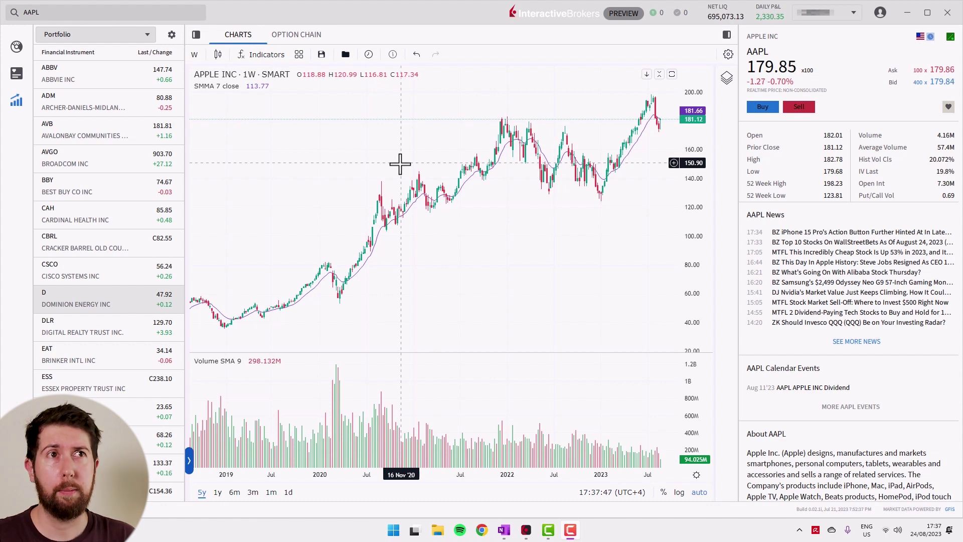
Step: Open Apple's option chain and select the SEP 08 '23 expiry tab
click(304, 40)
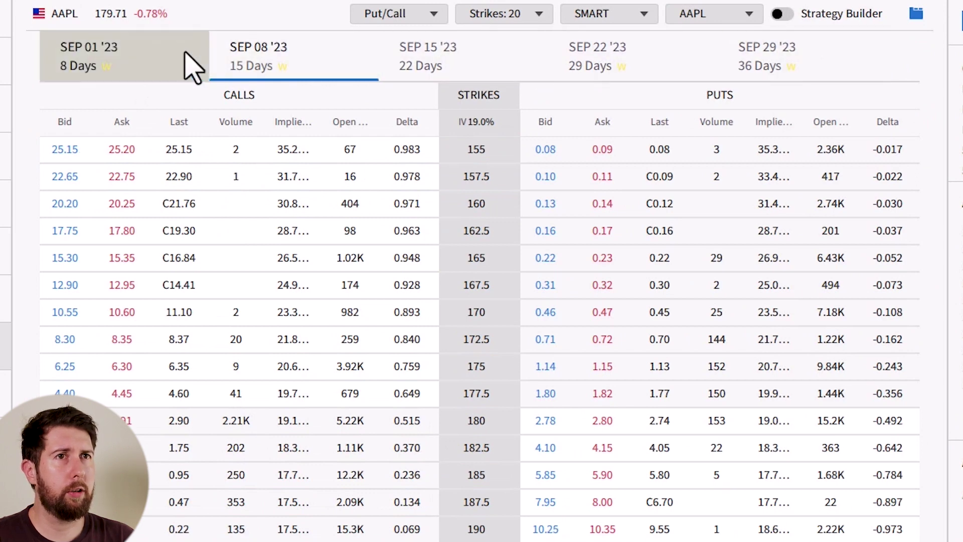
drag(886, 68, 591, 83)
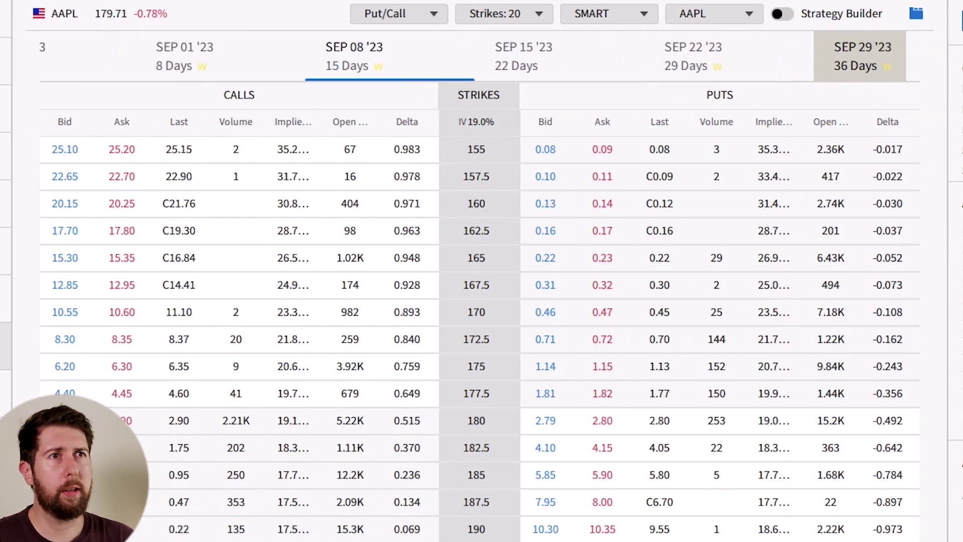
click(392, 80)
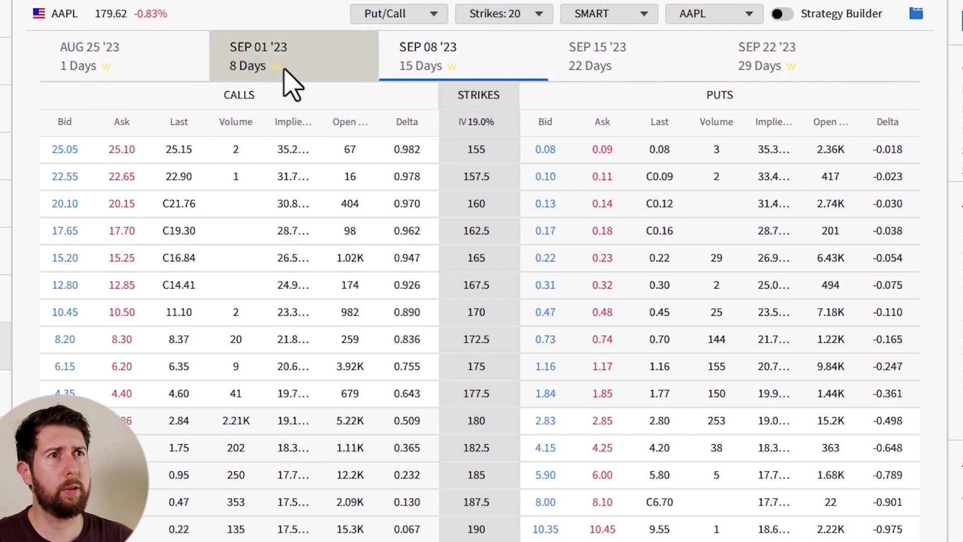
drag(770, 82, 426, 81)
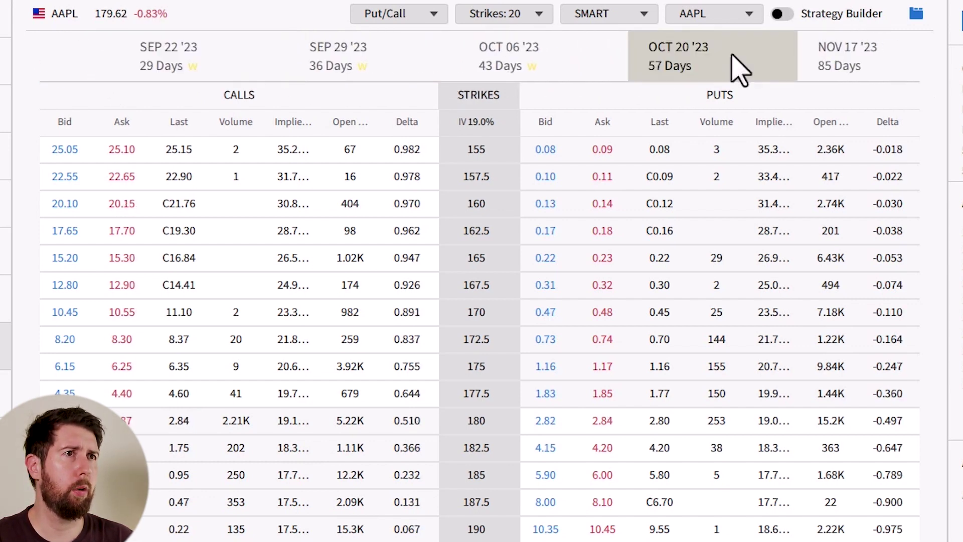
drag(743, 71, 329, 75)
drag(871, 82, 636, 91)
scroll(517, 75, up, 9)
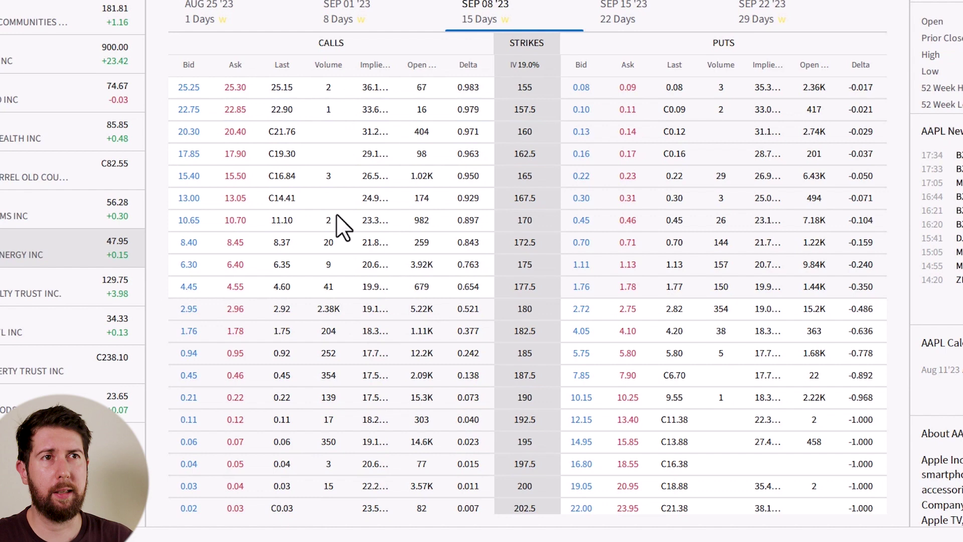
Step: Select the 190 strike call to load its profile: max loss 22, break-even 190.22
click(241, 399)
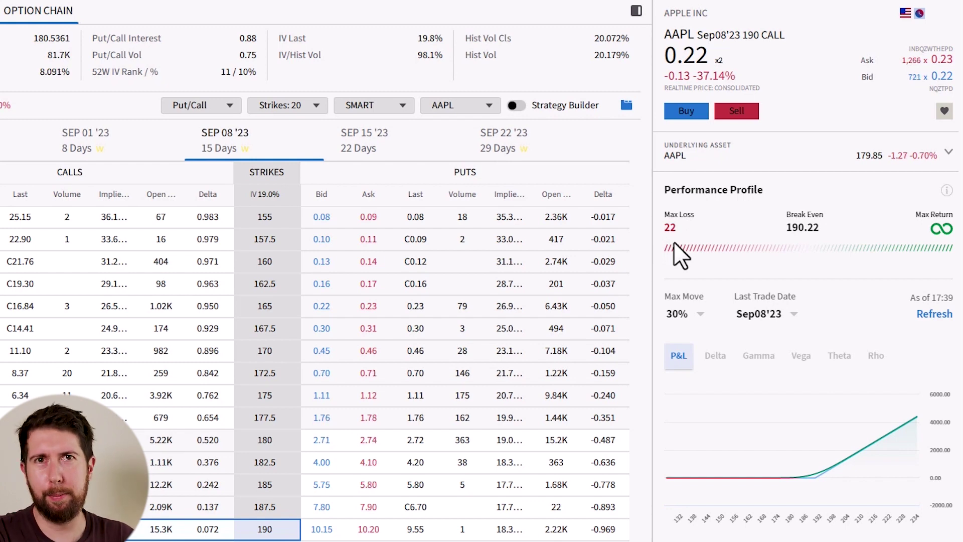
Step: Set the Performance Profile's Max Move to 10%
click(702, 314)
click(684, 381)
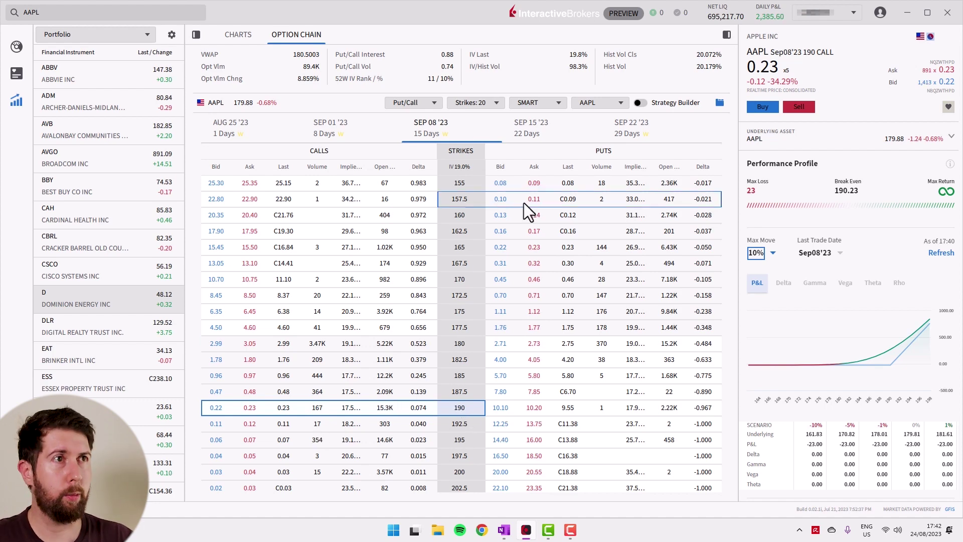
Step: Enable Strategy Builder and add a buy leg for the AAPL Sep 08 '23 190 call
click(644, 104)
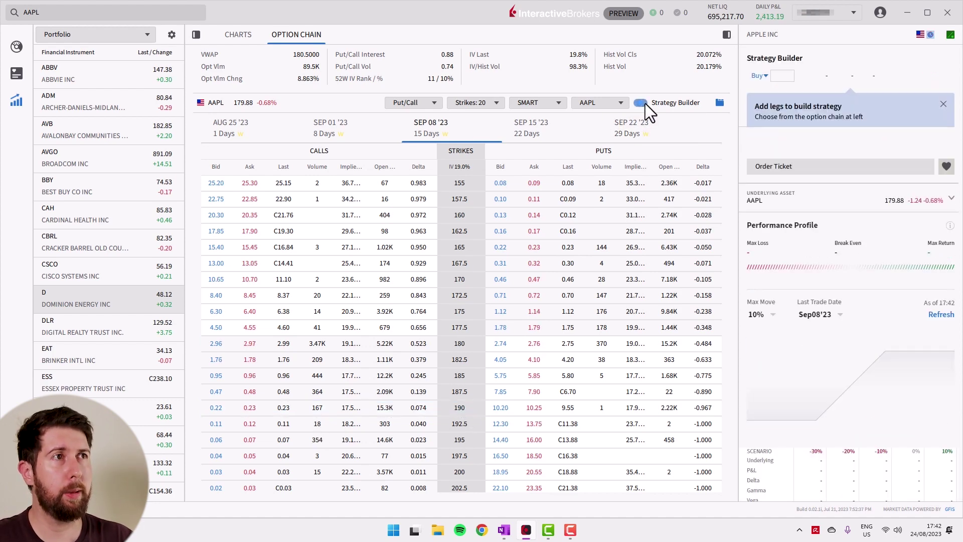
click(941, 103)
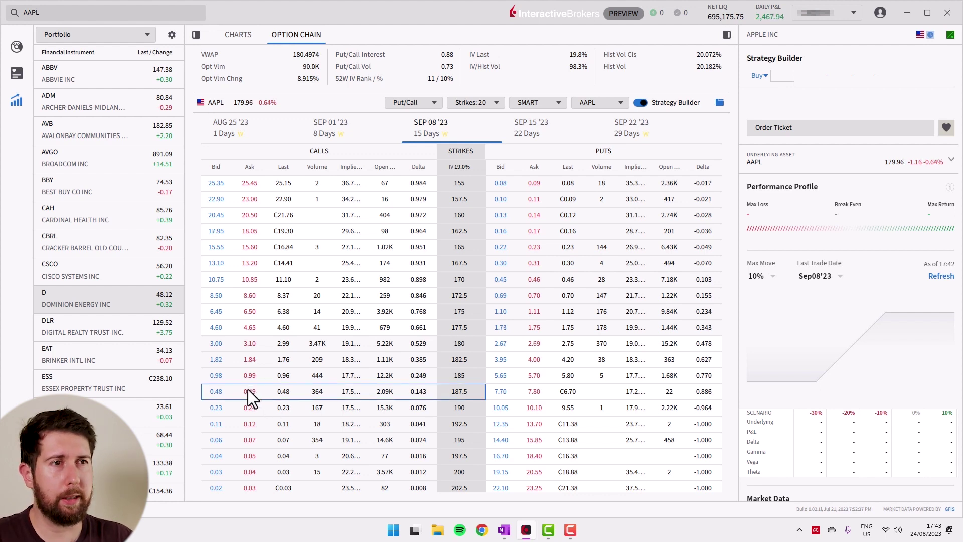
click(248, 407)
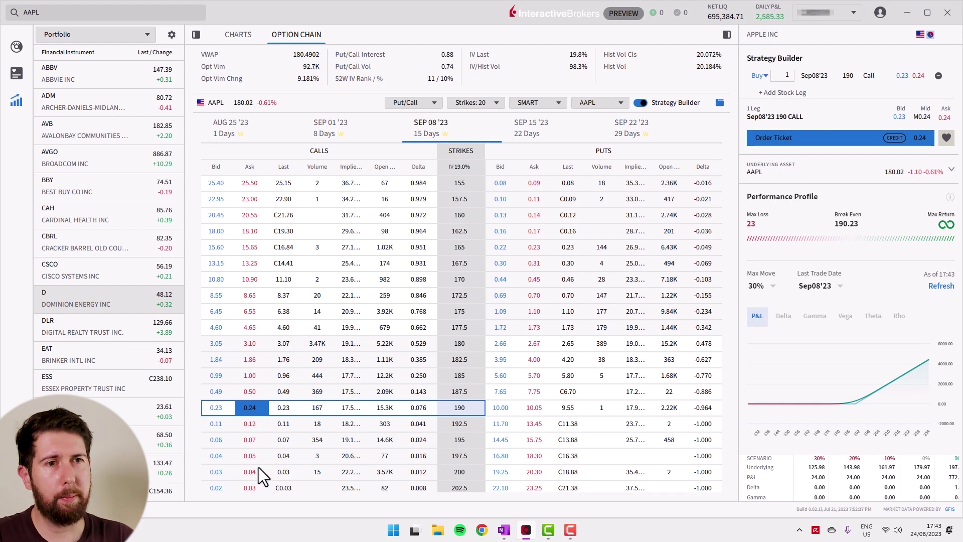
click(217, 444)
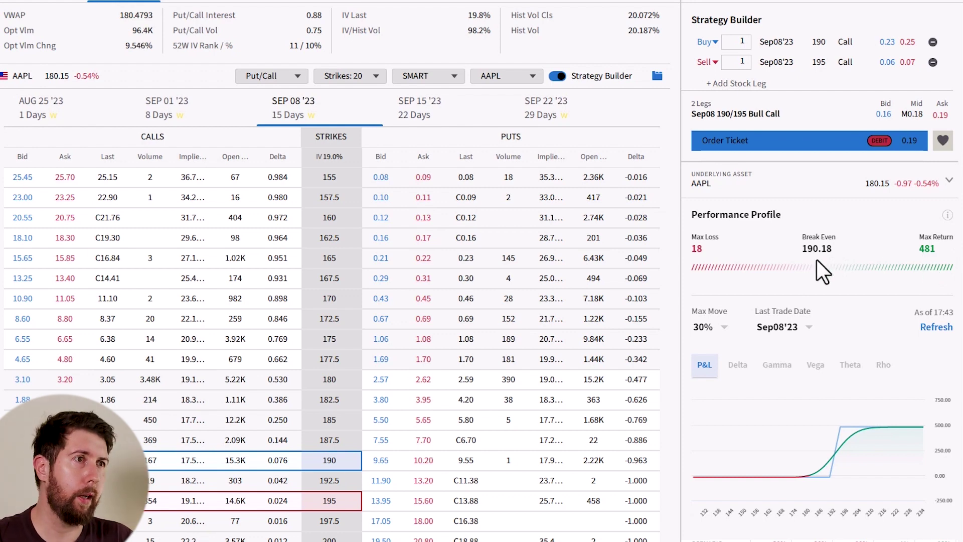
scroll(885, 318, down, 3)
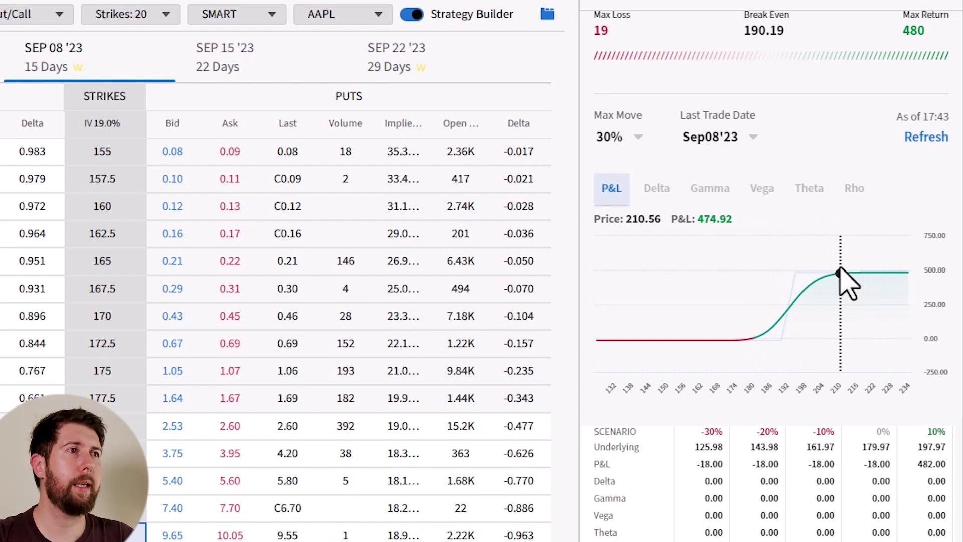
scroll(889, 251, up, 3)
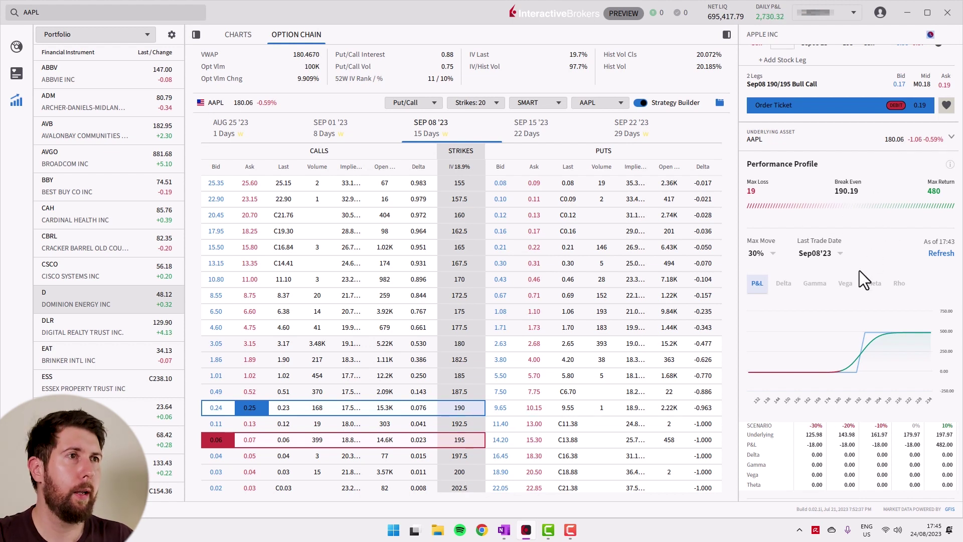
scroll(860, 270, up, 1)
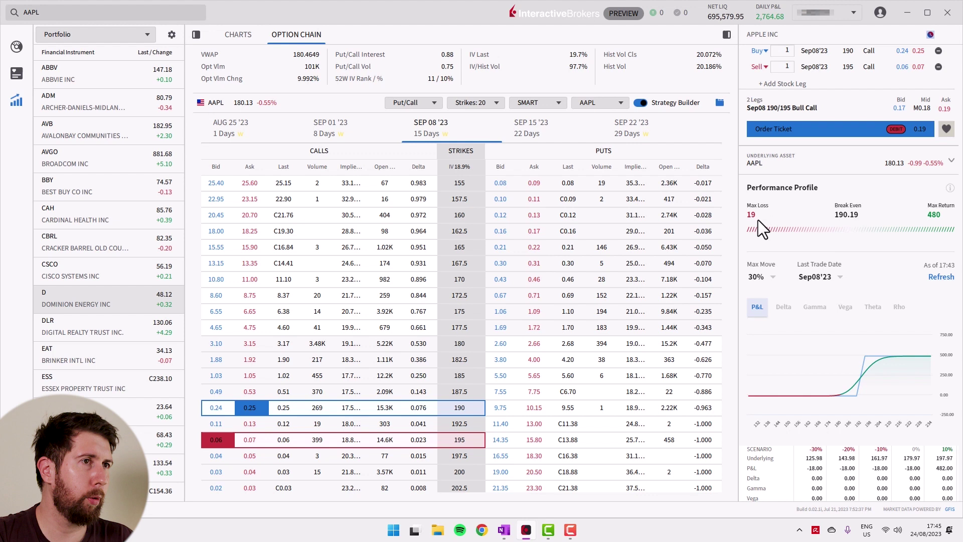
scroll(805, 266, up, 1)
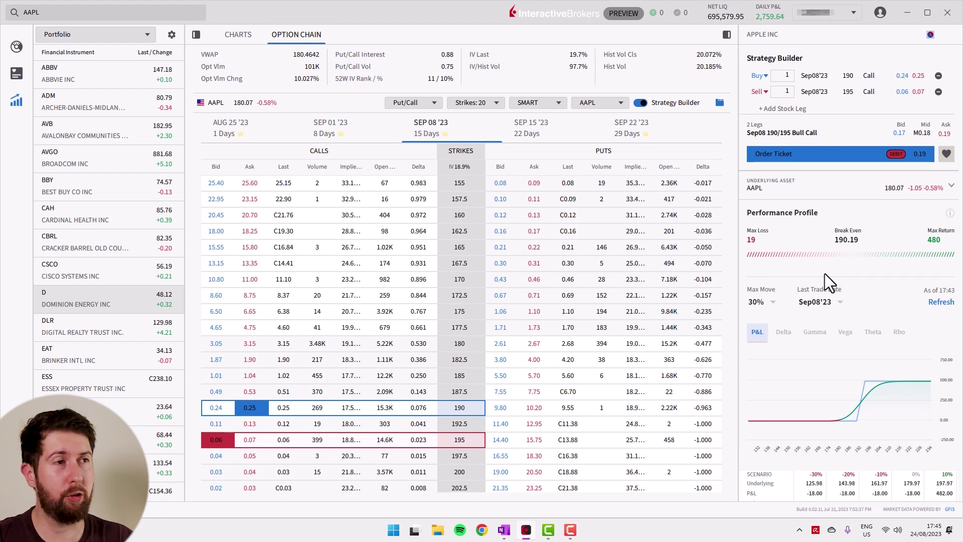
scroll(820, 276, down, 2)
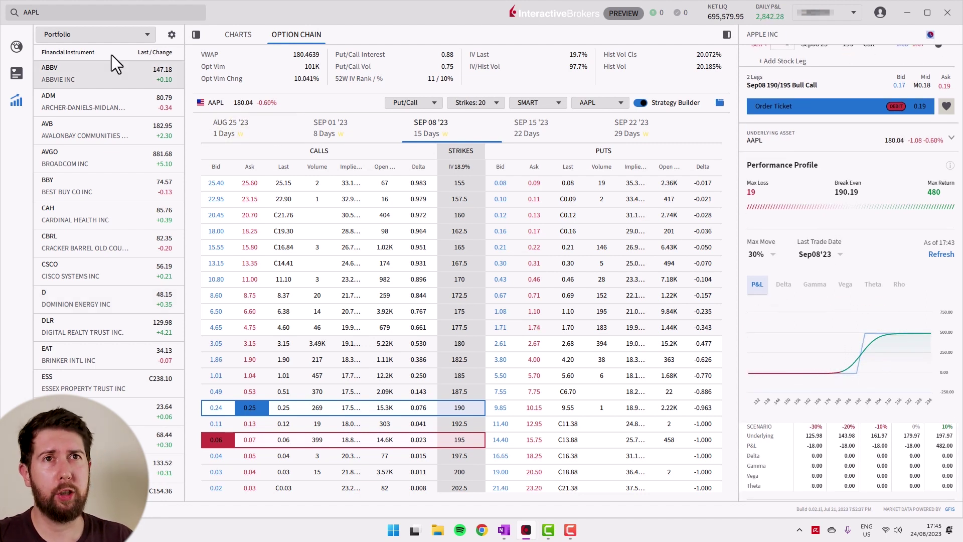
Step: Search tsla, pick TSLA stock, and show its SEP 15 '23 option chain with the 235 call
click(12, 12)
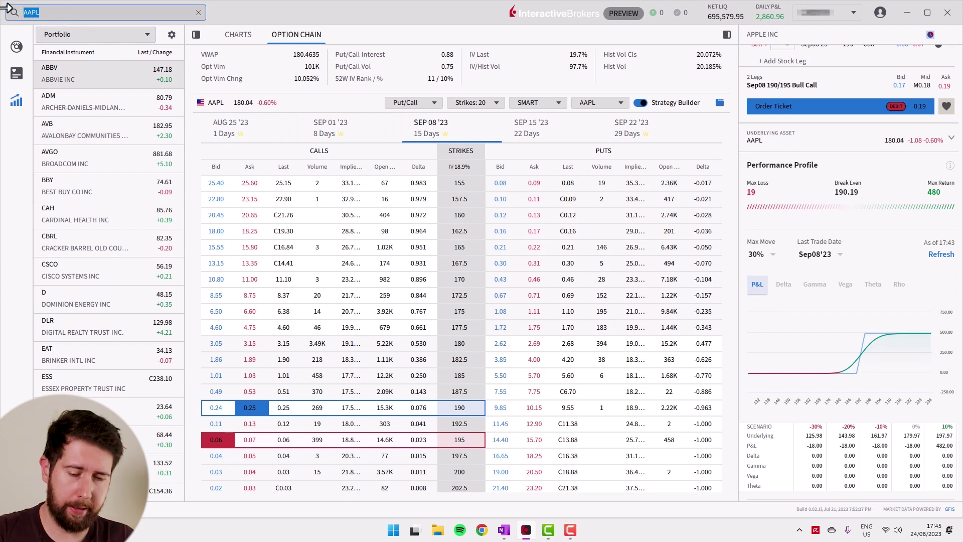
text(tsla)
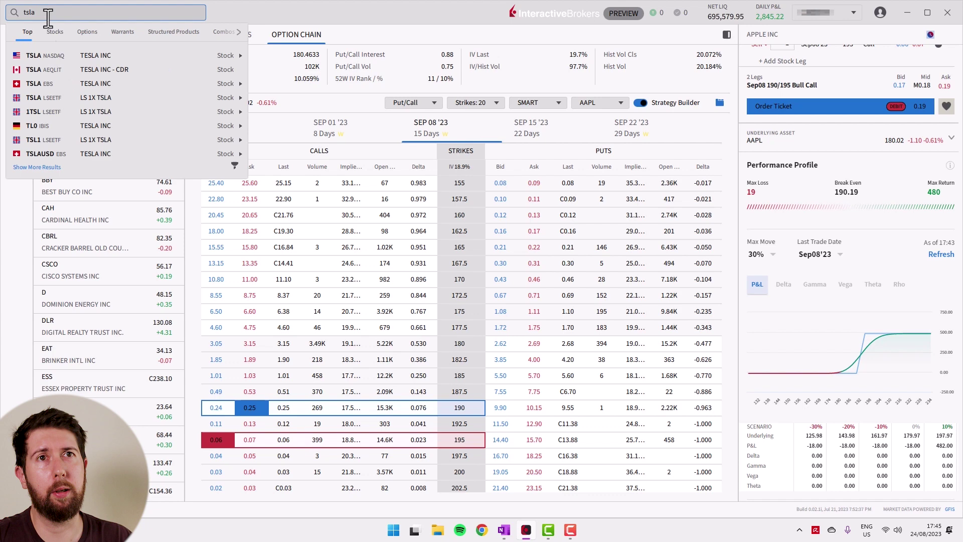
click(54, 55)
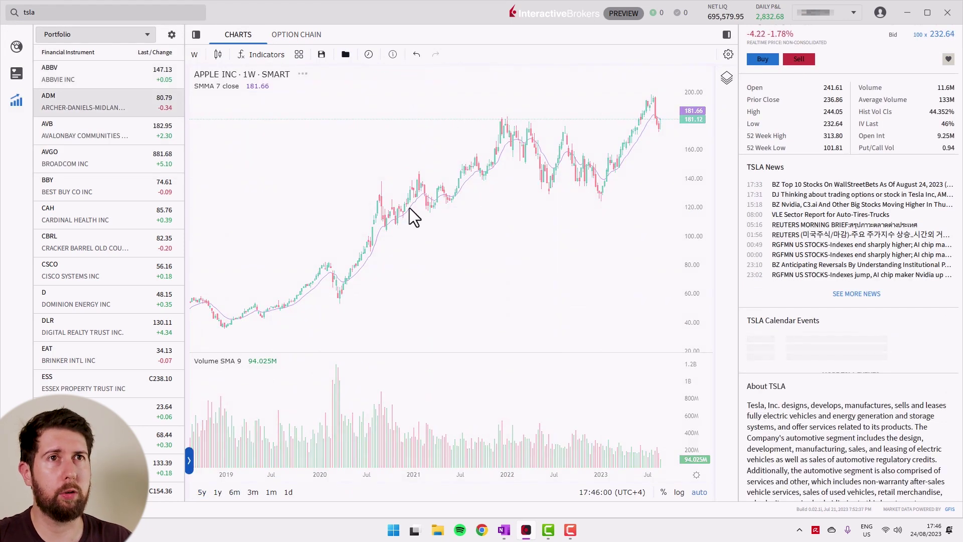
click(298, 35)
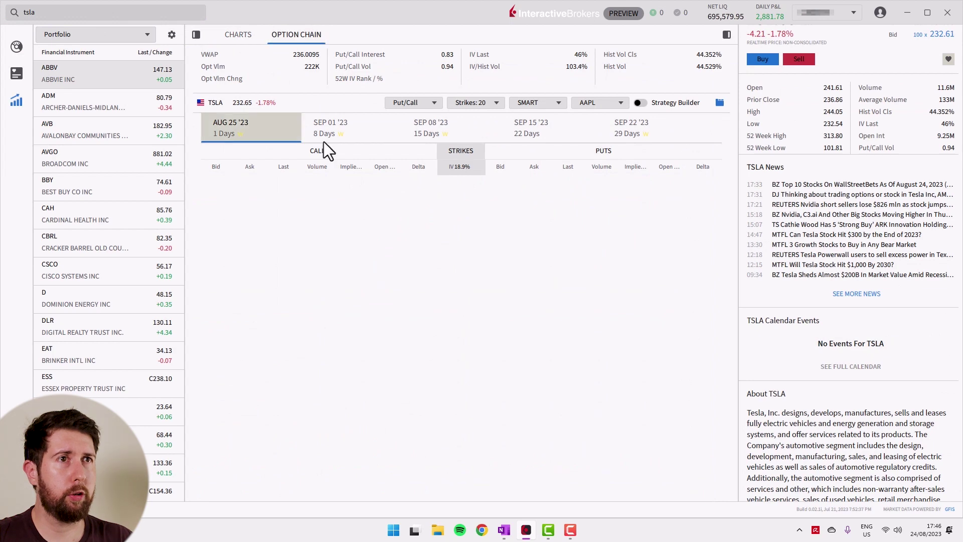
click(521, 128)
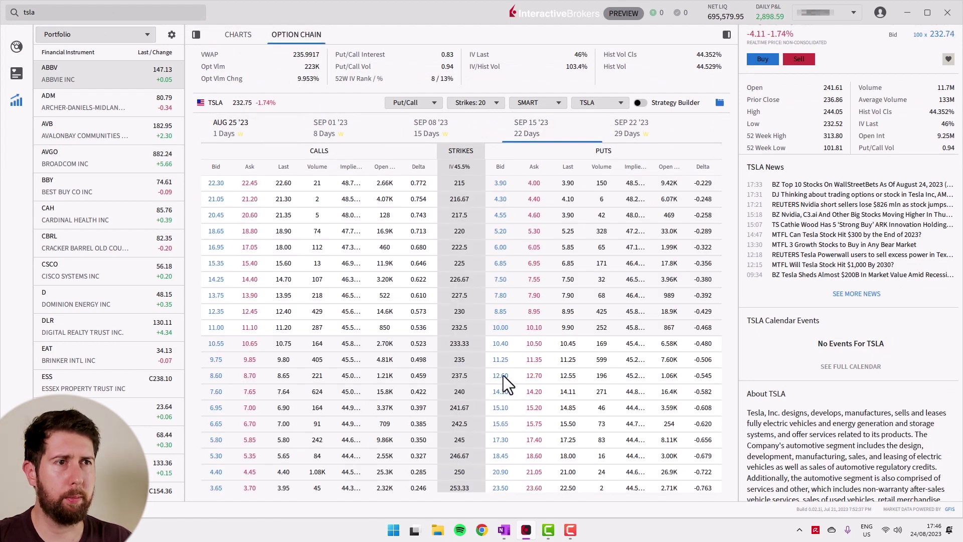
click(246, 361)
scroll(854, 233, up, 1)
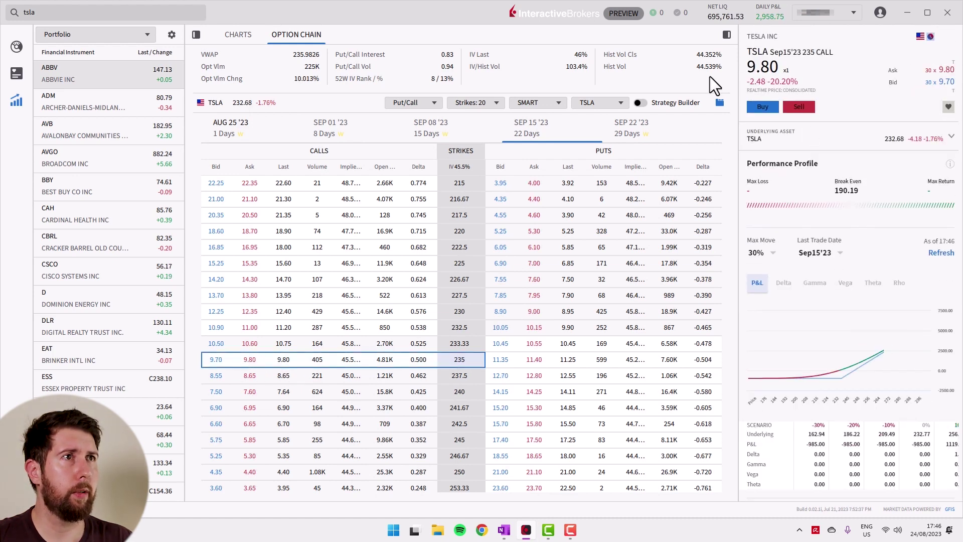
Step: Turn on Strategy Builder and buy one TSLA Sep 15 '23 235 call as the first leg
click(641, 103)
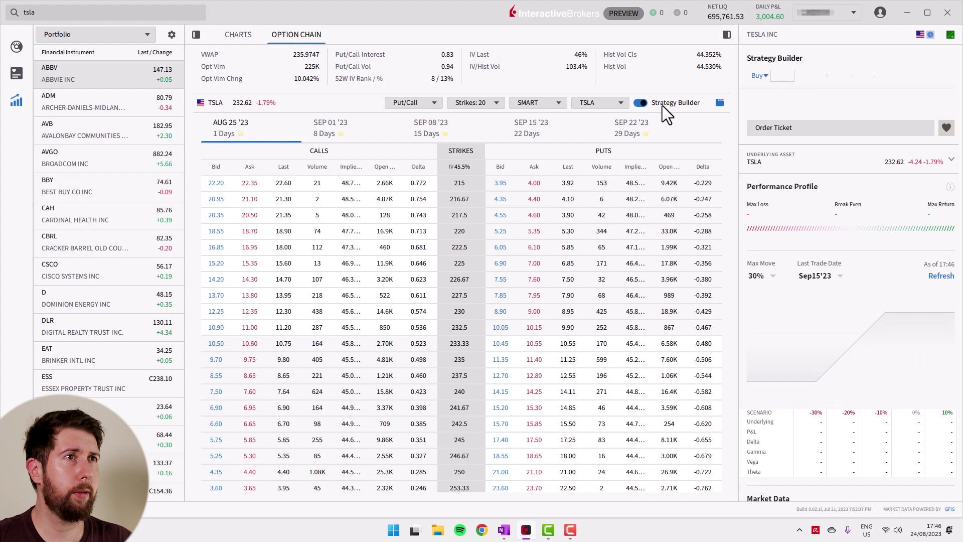
click(249, 362)
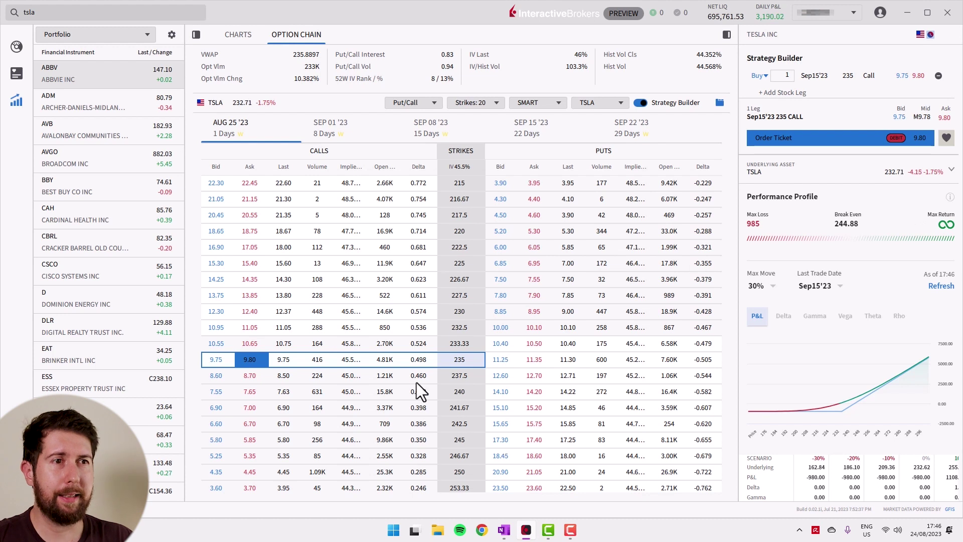
Step: Sell the 242.5 call as the second leg, giving max loss 330 and max return 418
click(221, 427)
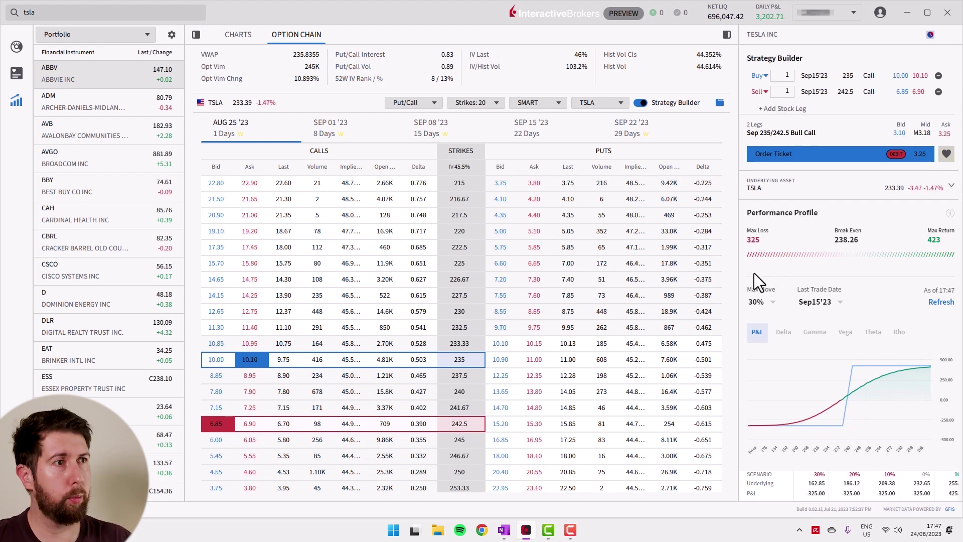
mouse_move(776, 416)
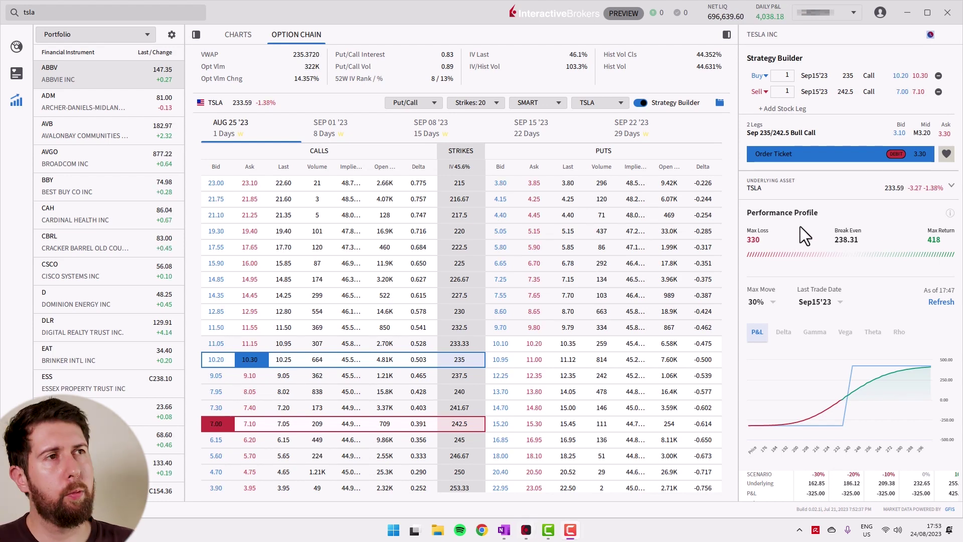
Step: Open the spread's order ticket, move it aside, and review buy 1 at limit 6.60
click(774, 156)
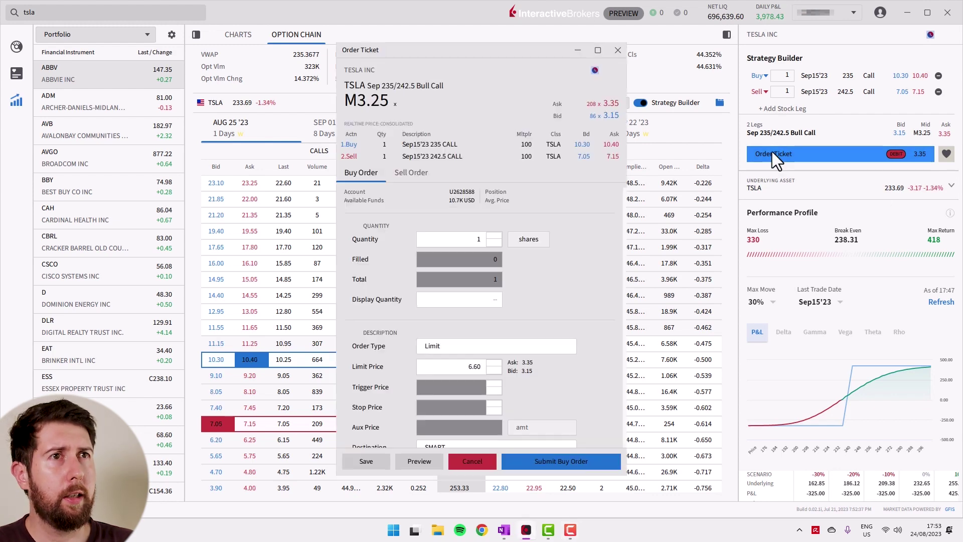
drag(461, 55, 563, 50)
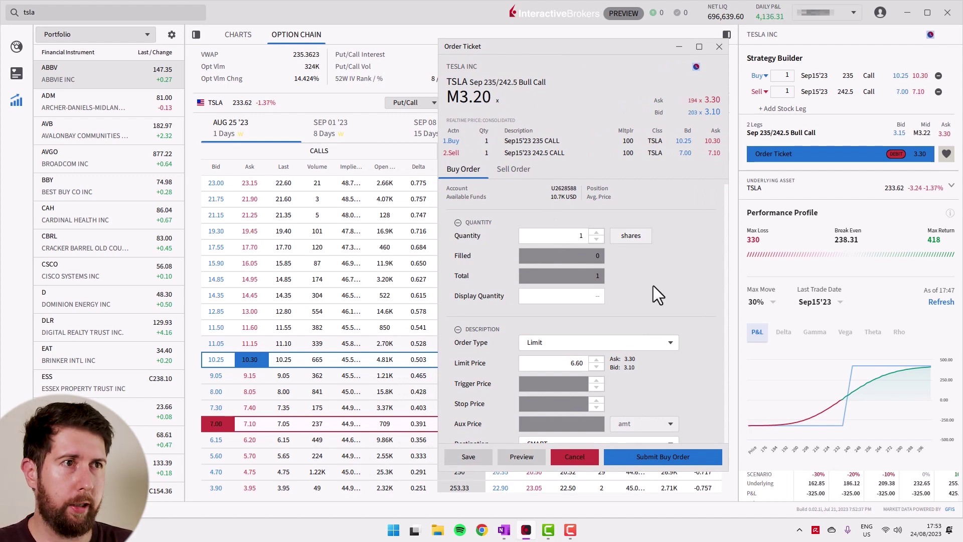
scroll(672, 280, down, 3)
scroll(674, 274, up, 3)
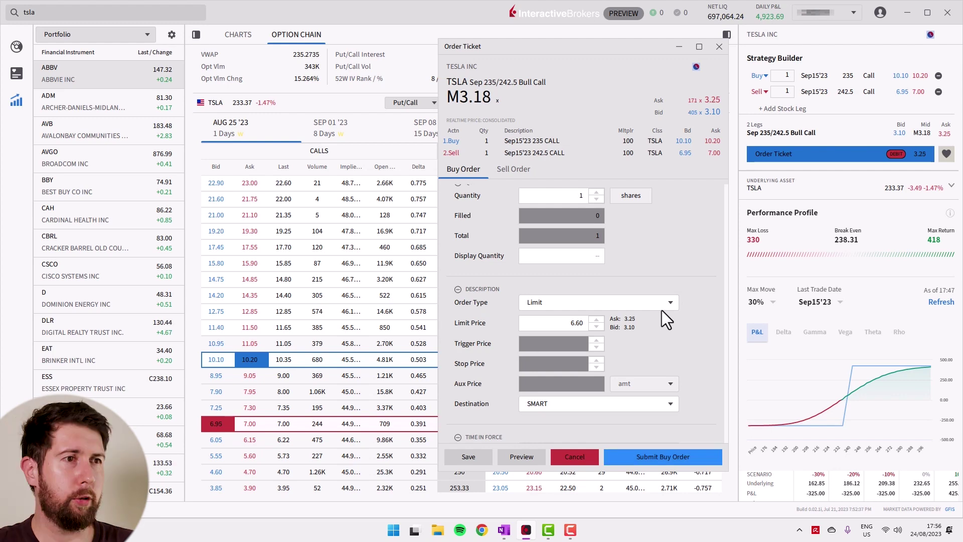
Step: Close the order ticket without submitting the spread order
click(720, 47)
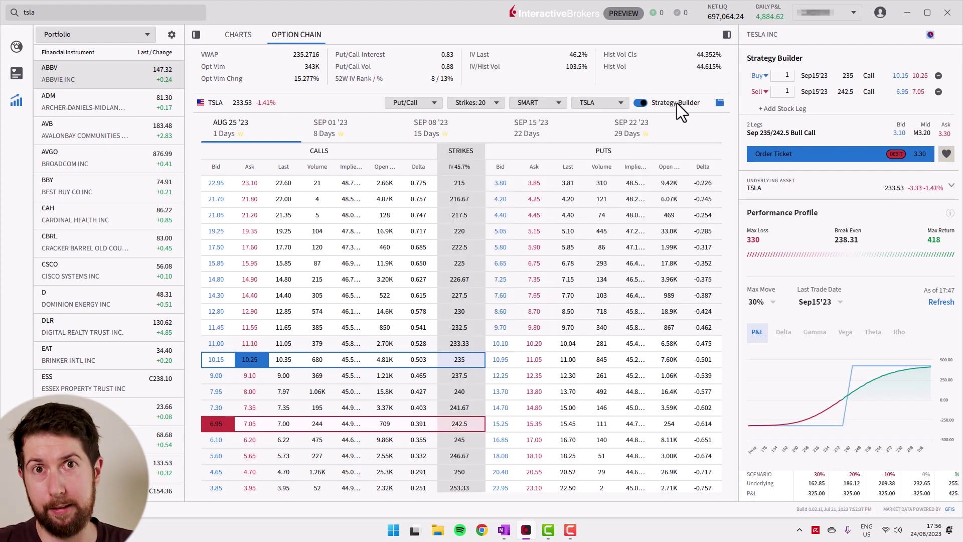